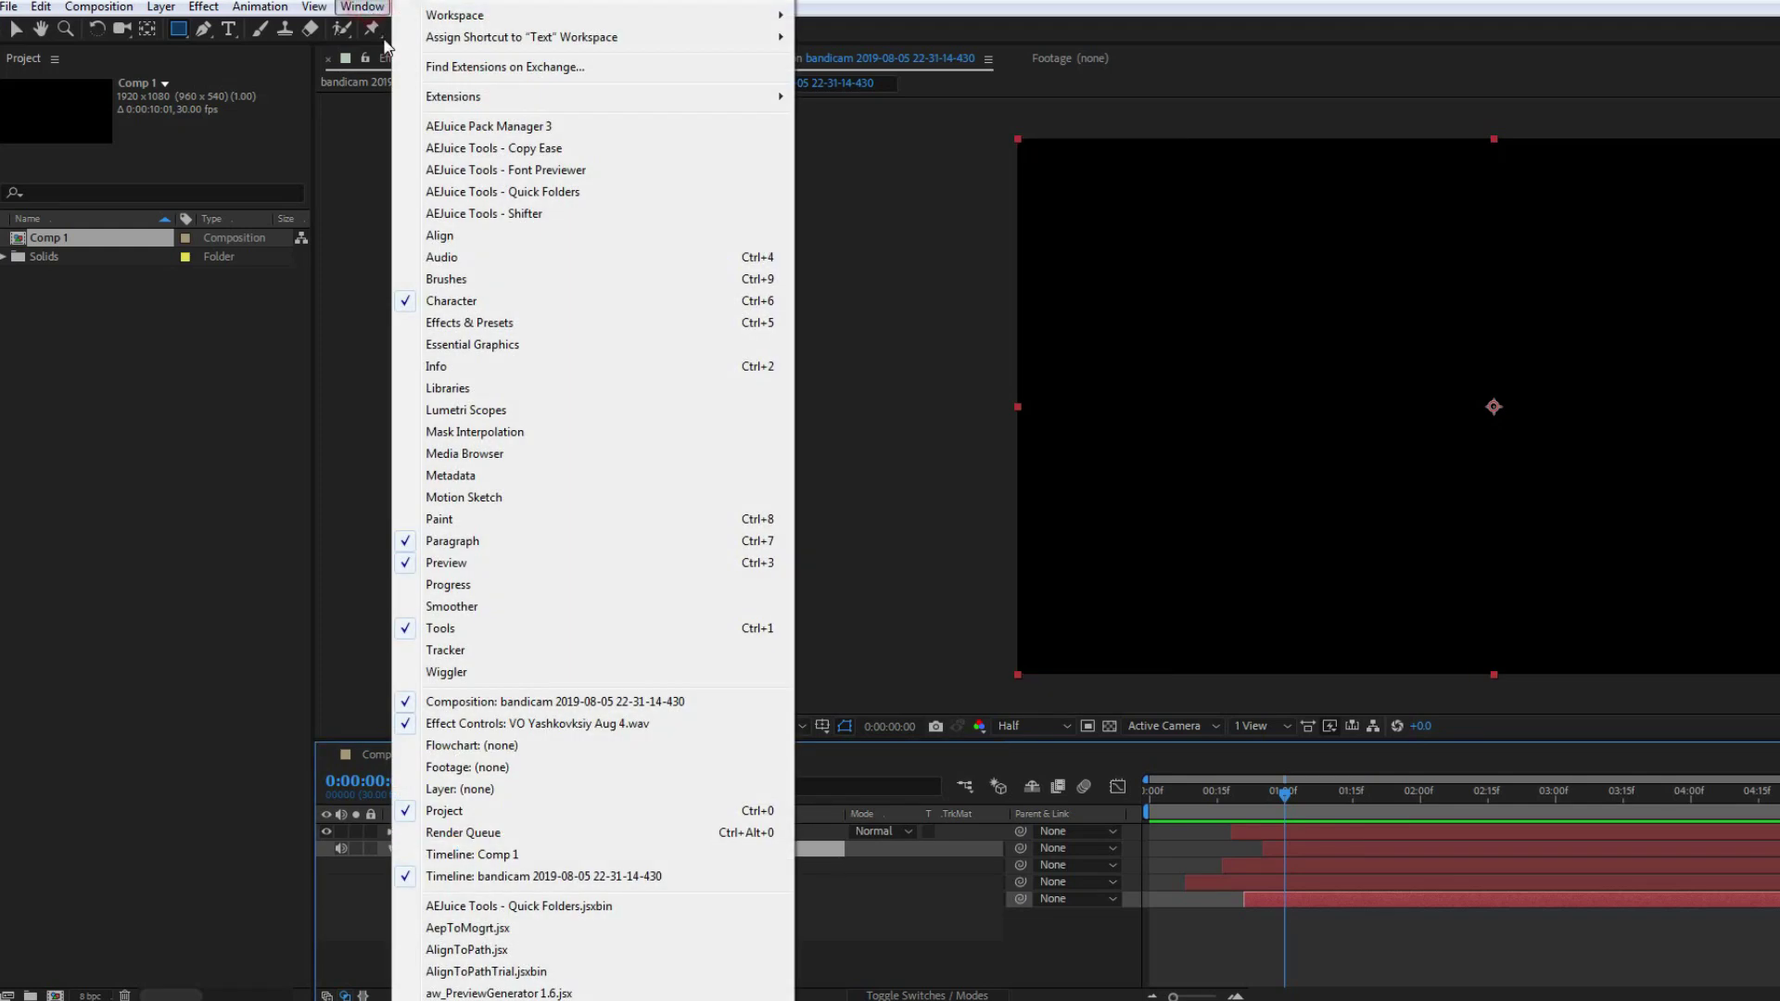
Open the AEJuice Tools - Shifter panel from the Window menu.
left_click(516, 213)
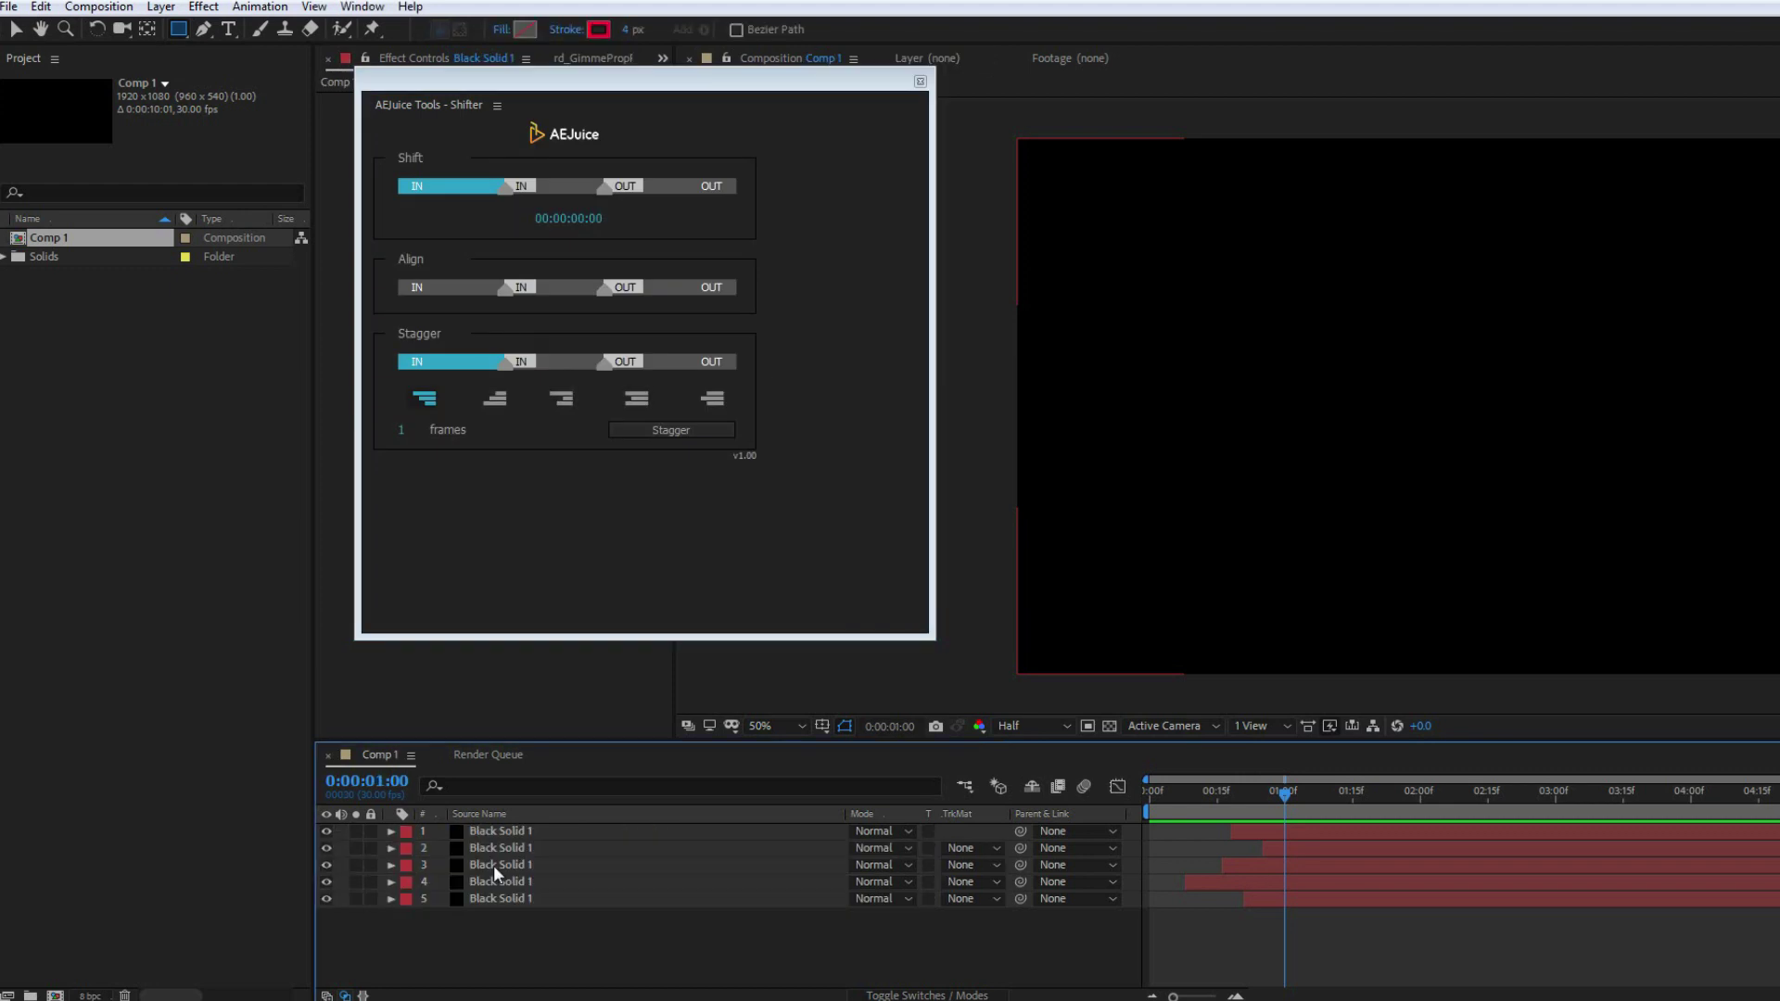
Shift Black Solid layers 1–3 ten frames later with the Shifter panel.
left_click(494, 866)
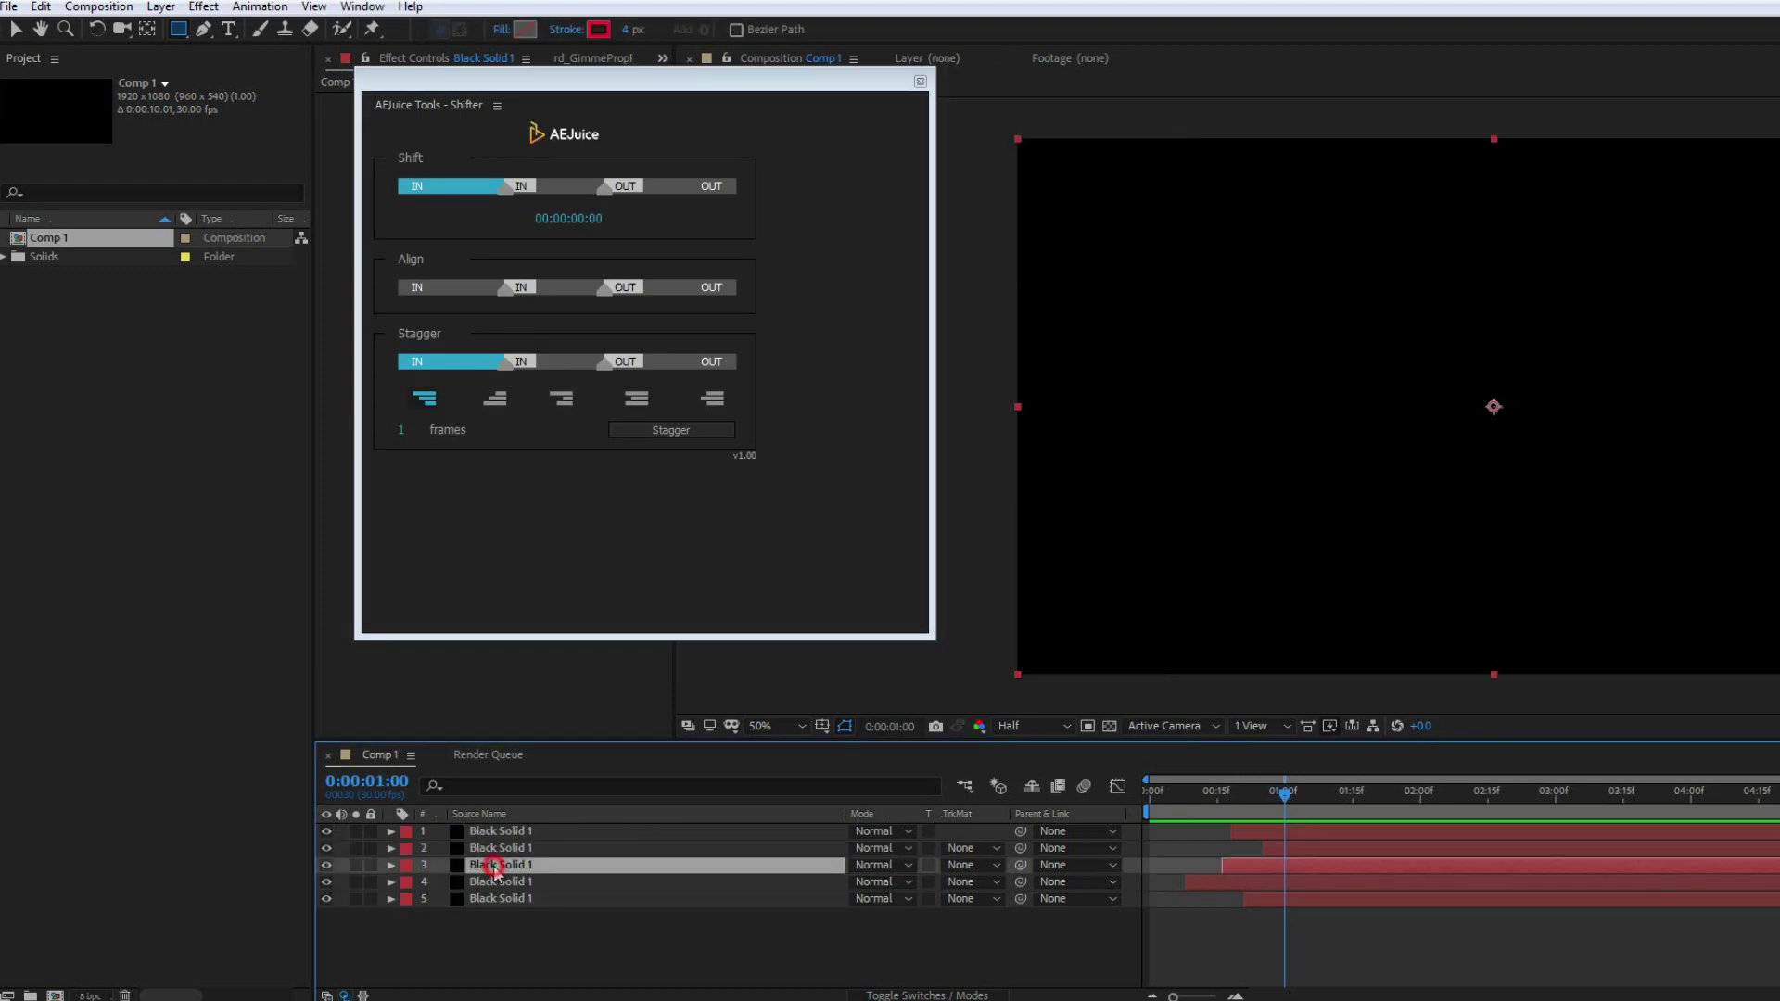
left_click(504, 832, "shift")
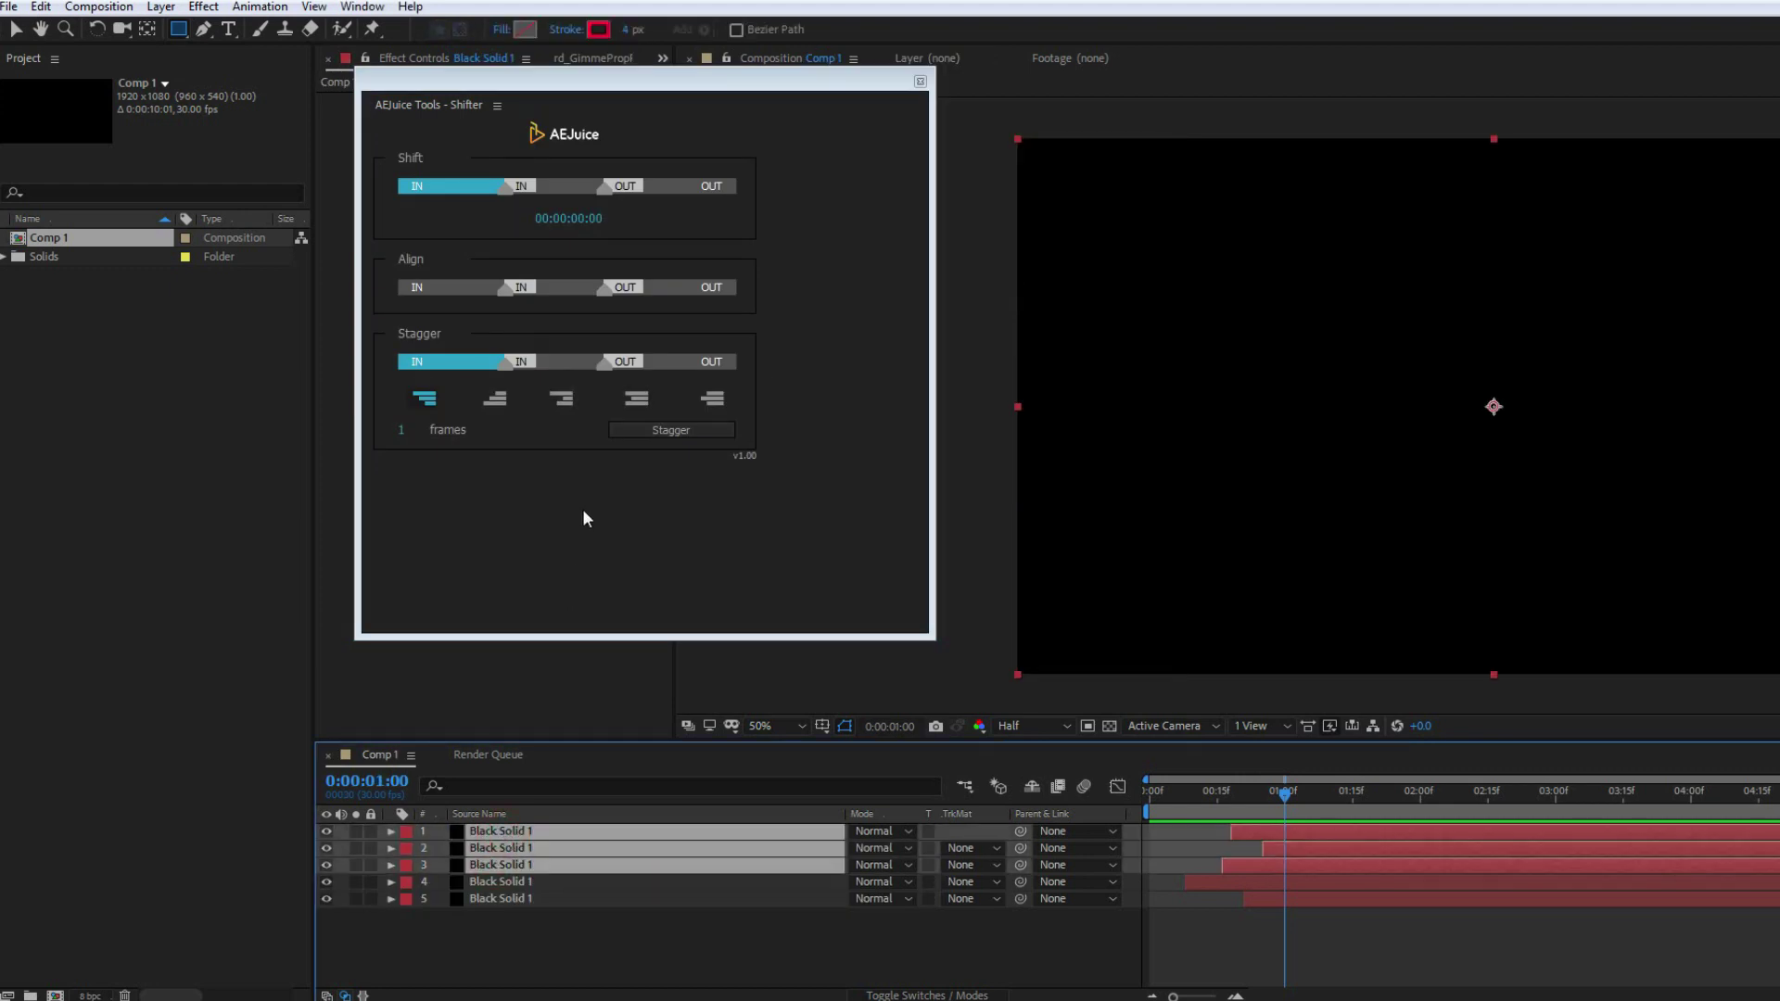
left_click(568, 220)
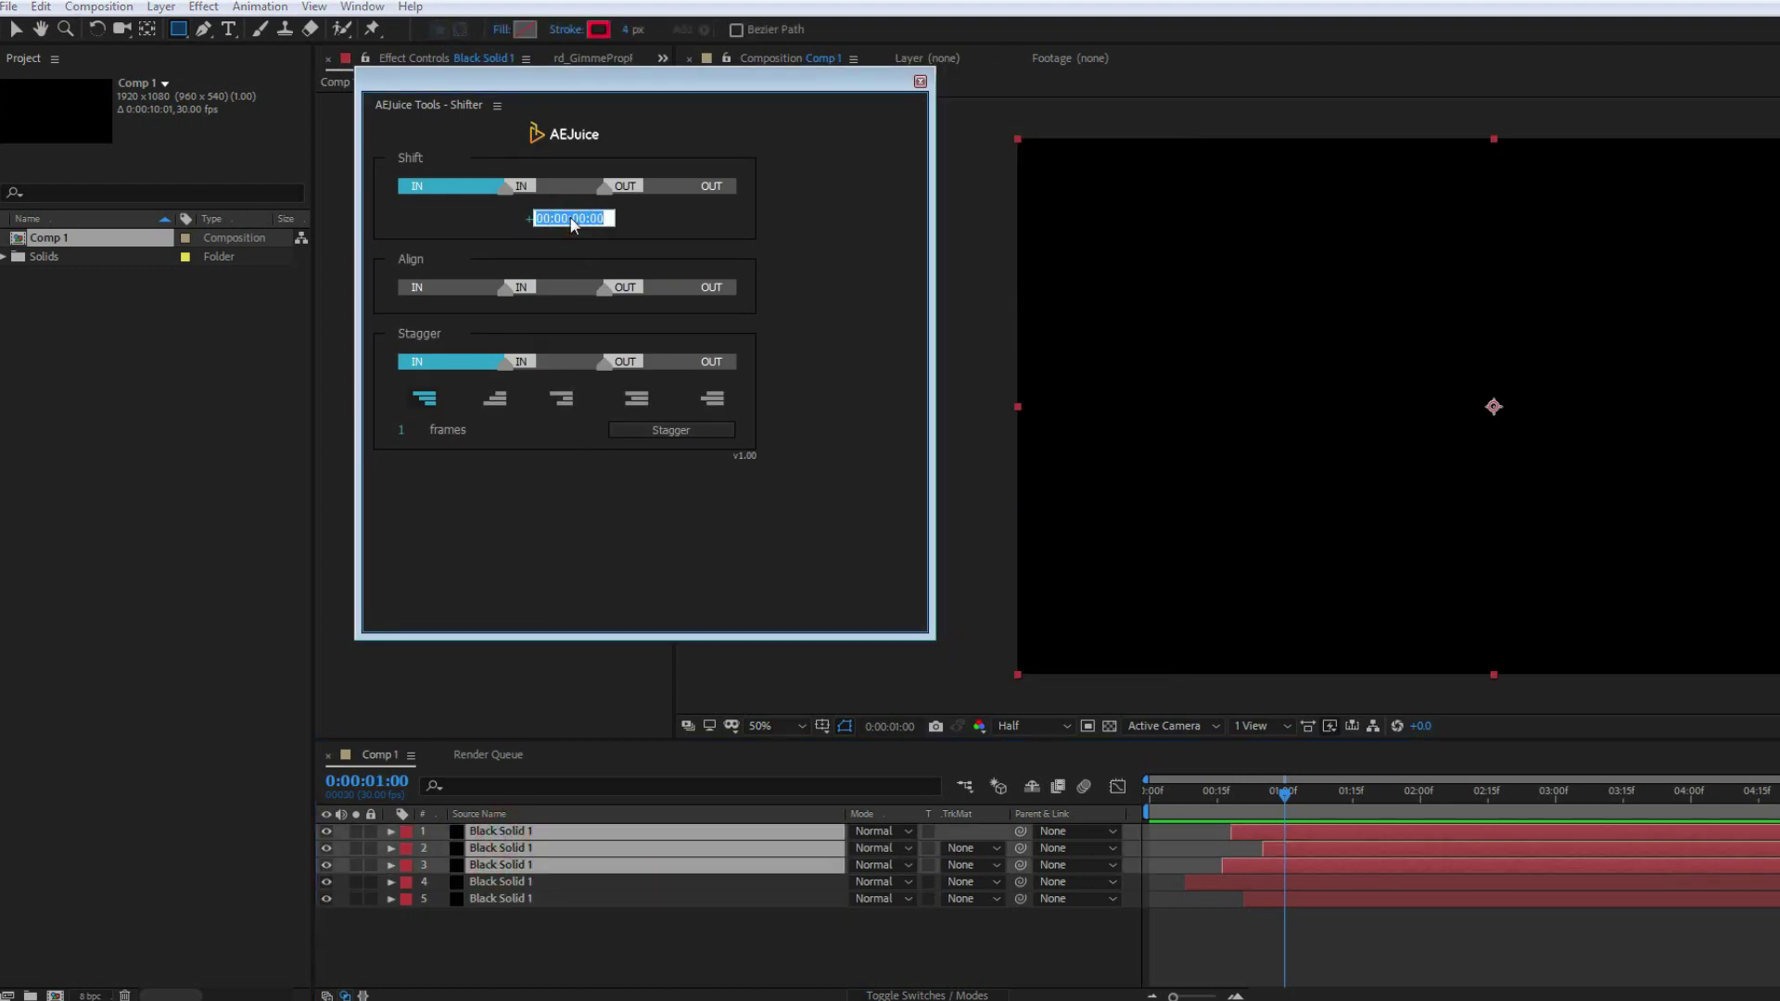
type("10")
key("Return")
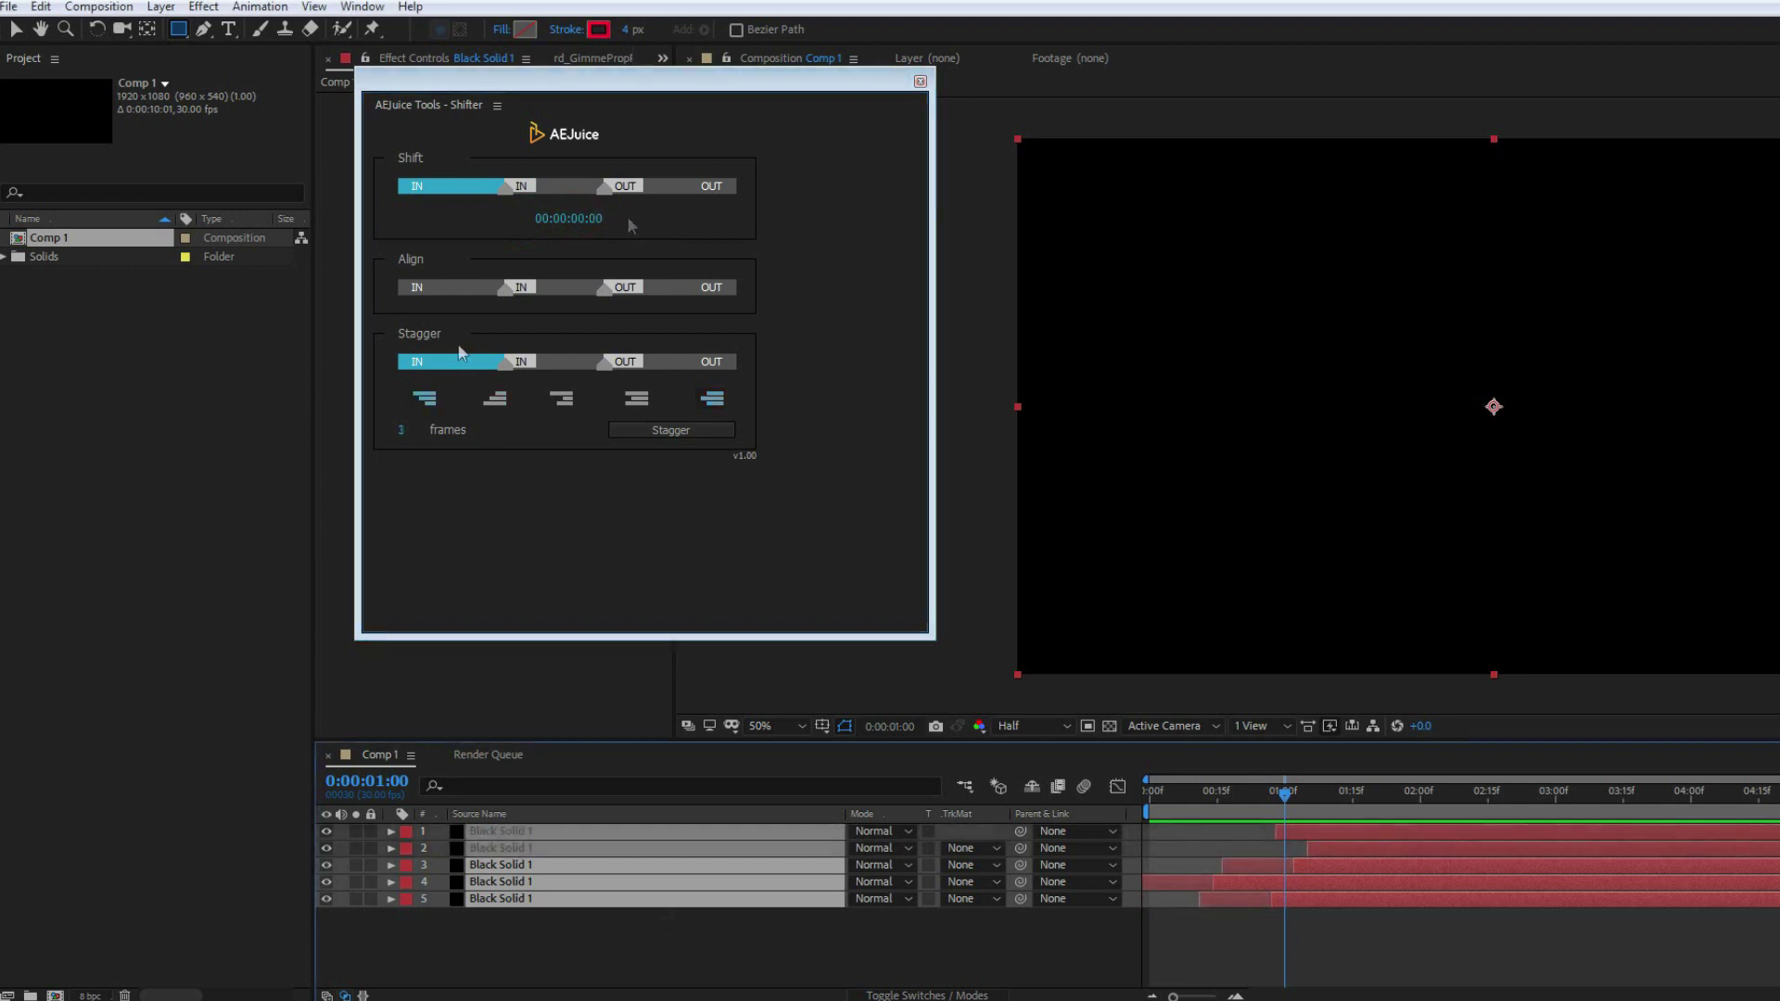
Align the five solids' in points to the current time, briefly trying out-point alignment.
left_click(439, 286)
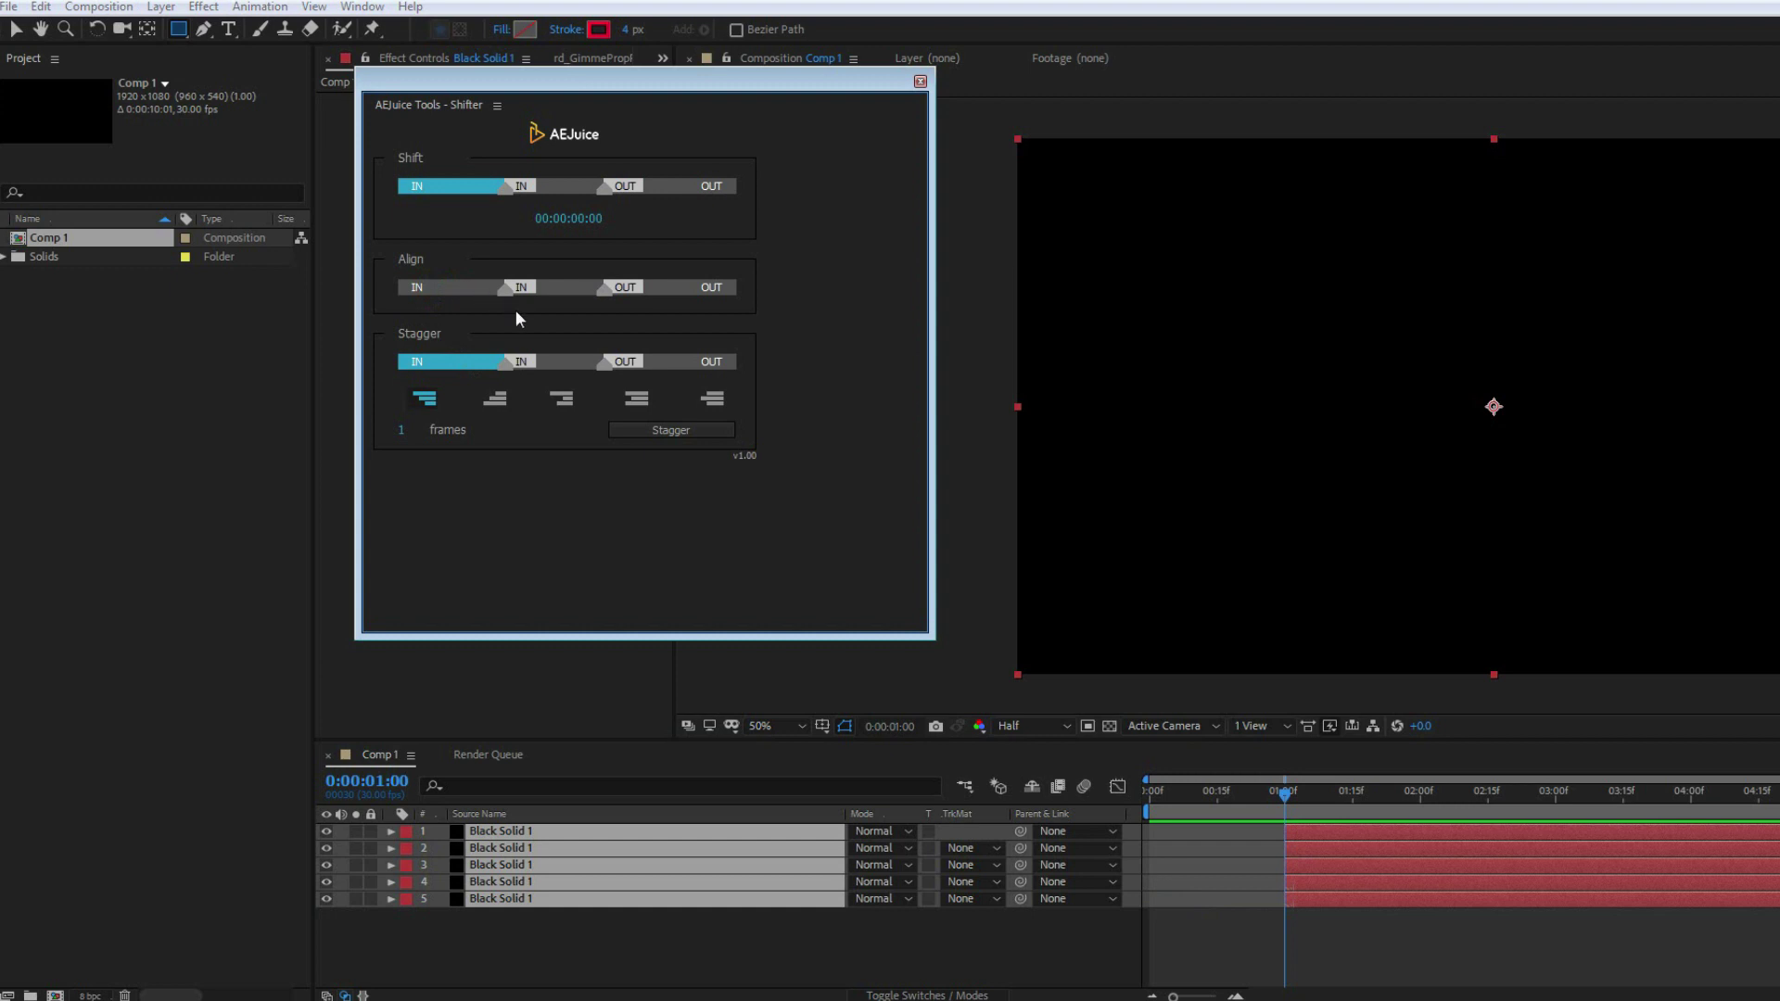
left_click(703, 289)
left_click(446, 288)
Try several Stagger ordering modes on the five Black Solid layers.
left_click(670, 429)
left_click(497, 400)
left_click(643, 434)
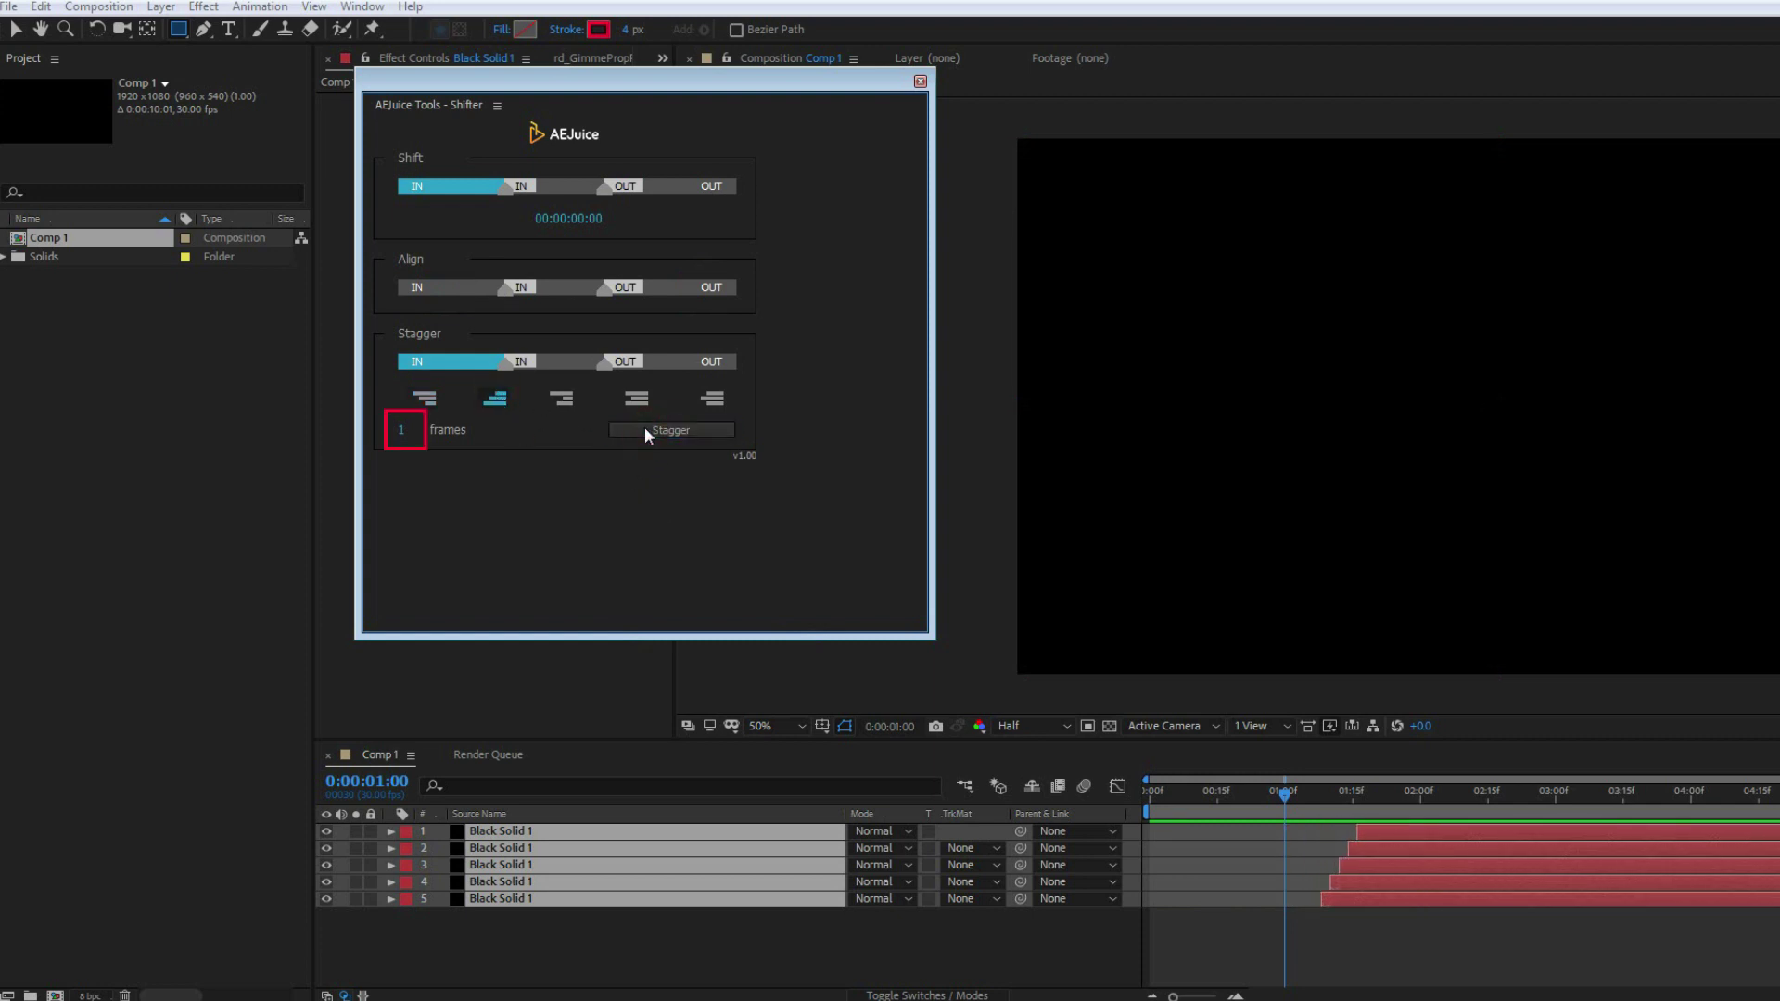
left_click(565, 403)
left_click(656, 427)
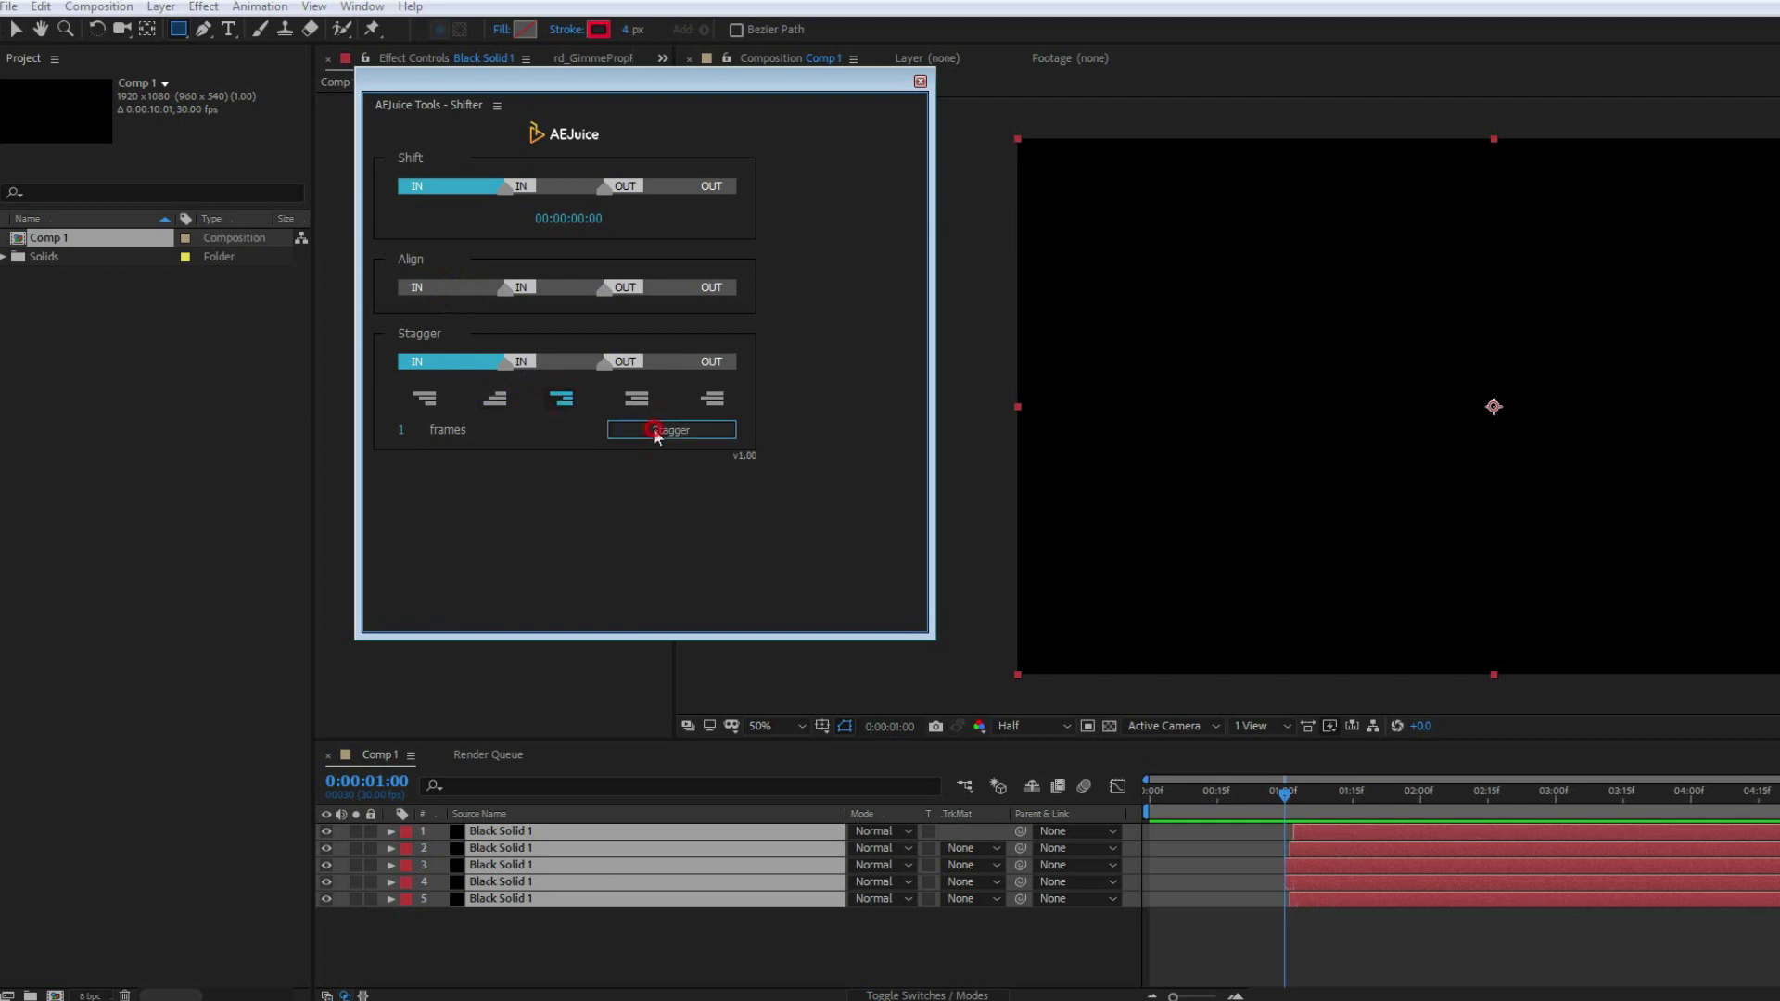
left_click(438, 290)
left_click(635, 400)
left_click(652, 432)
Stagger the layers three frames apart, fanning out from the middle layer.
left_click(401, 430)
type("3")
left_click(713, 398)
left_click(687, 432)
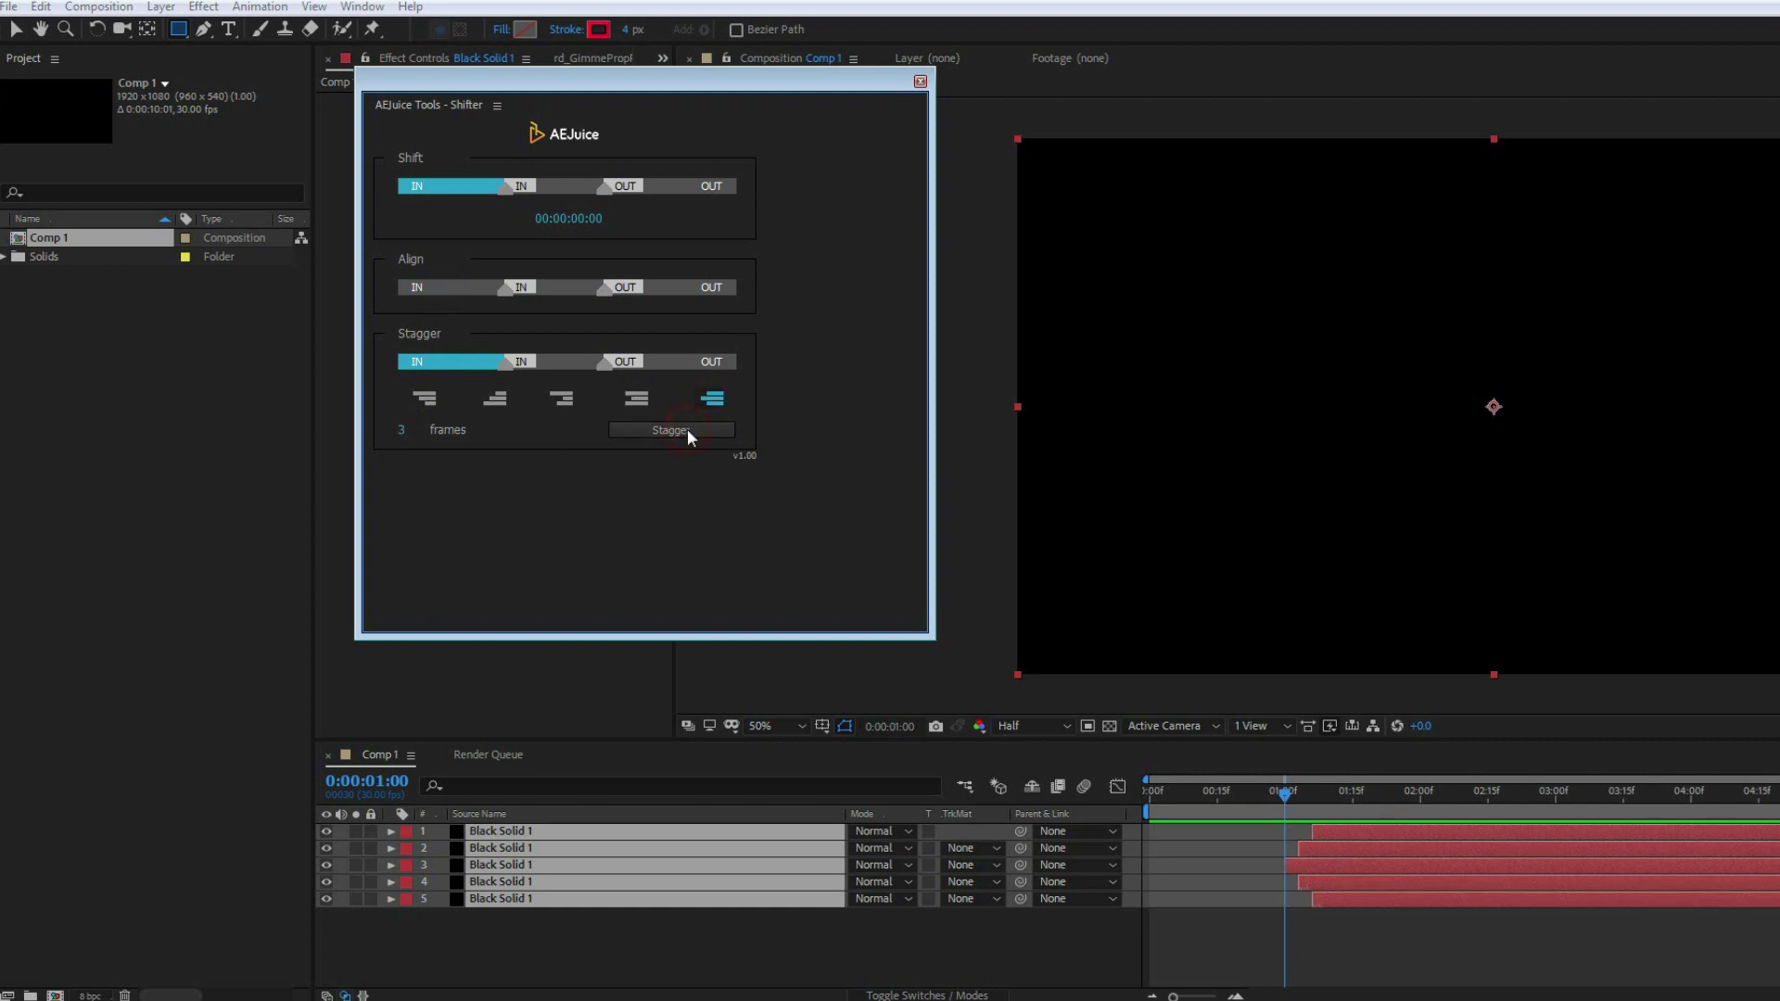